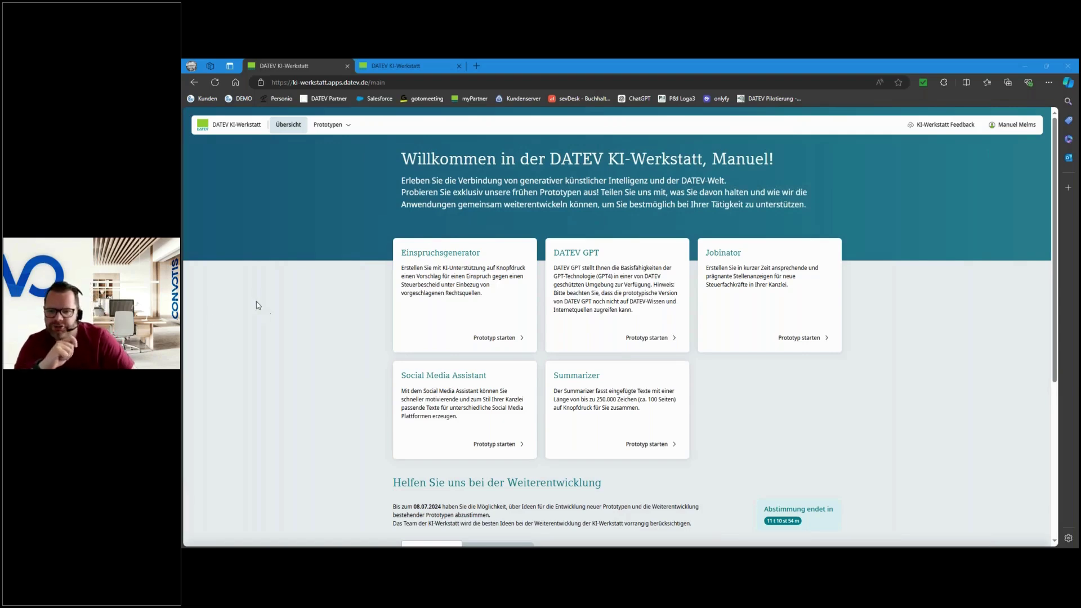
# - Start the DATEV GPT prototype and ask it "was ist heute für ein wetter"
pyautogui.click(648, 343)
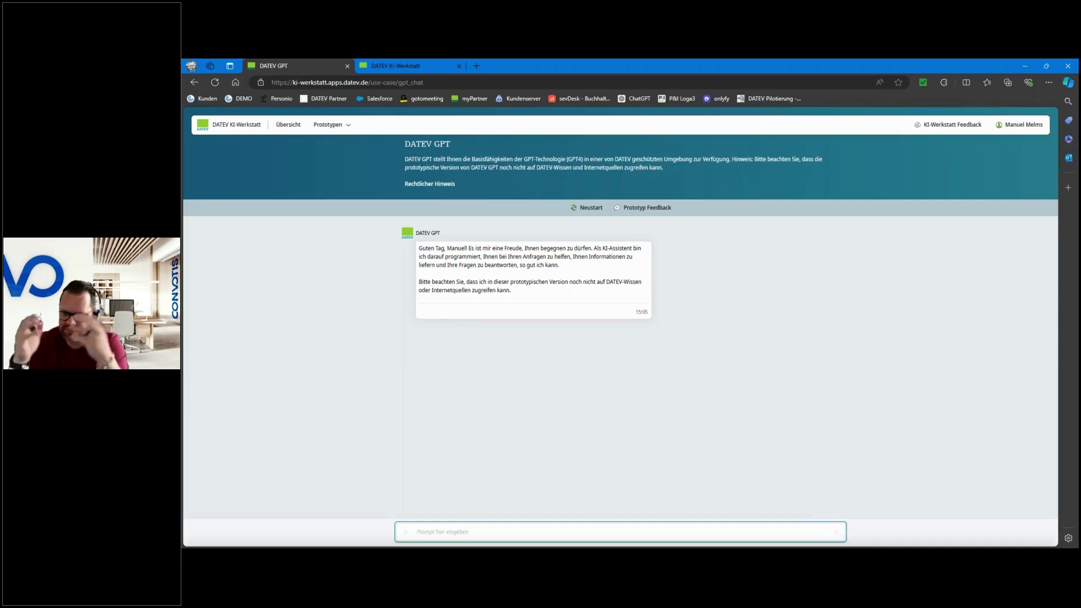
pyautogui.write('was ist ')
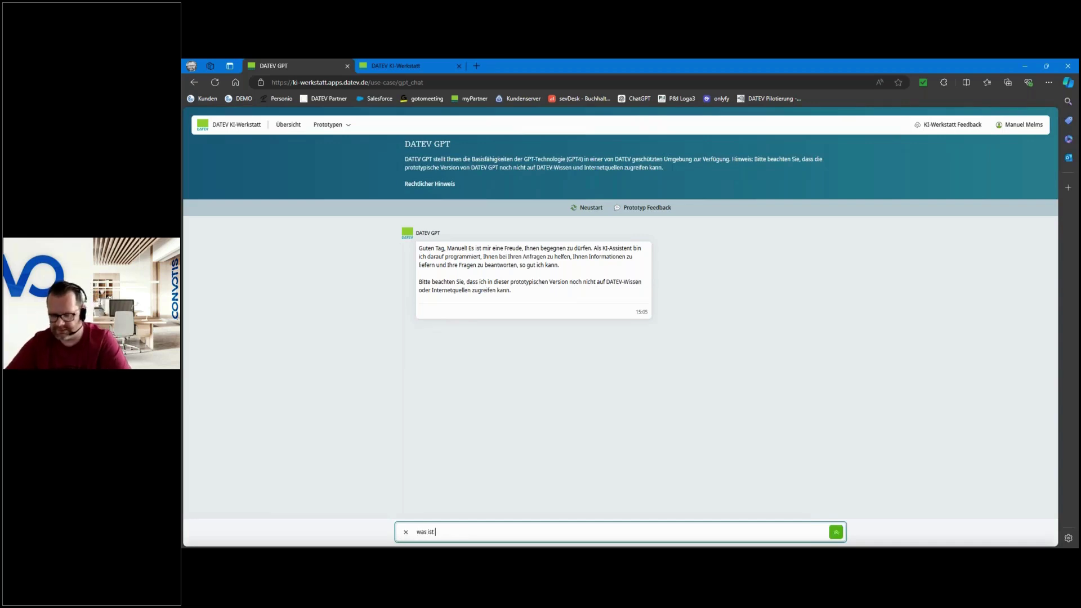
pyautogui.write('heute für ein wetter')
pyautogui.press('Return')
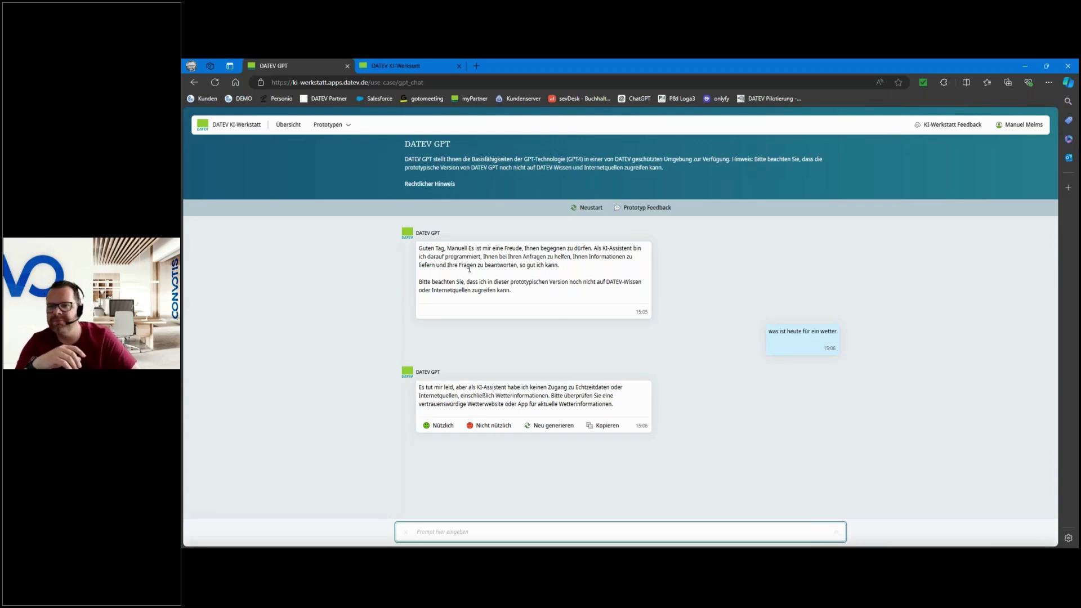
# - Return to the overview and examine the voting section for Weiterentwicklungen and Neue Prototypen
pyautogui.click(298, 128)
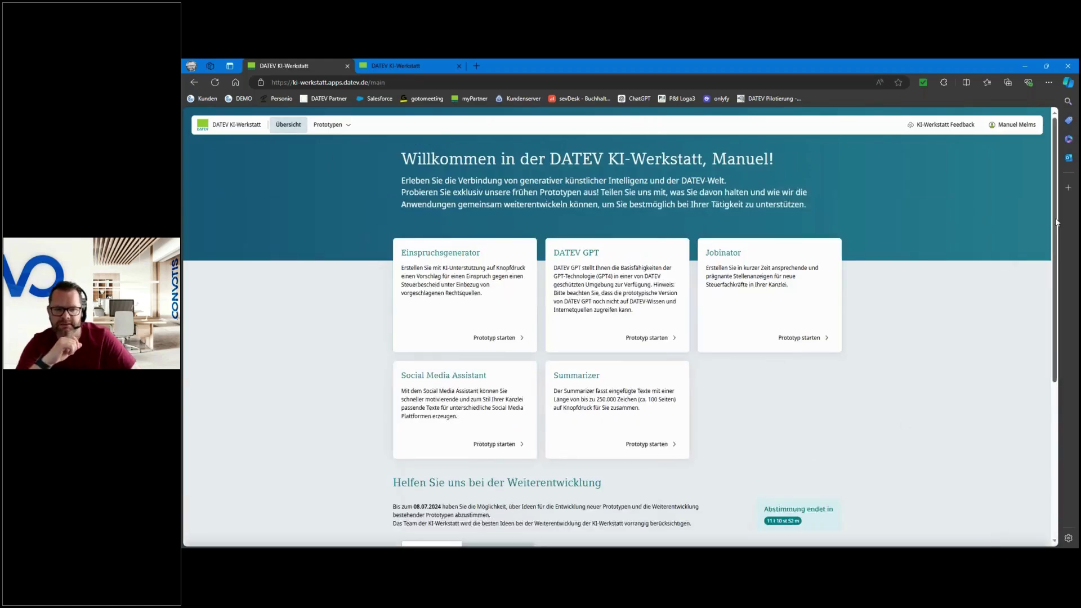
pyautogui.moveTo(1054, 224); pyautogui.dragTo(1059, 245)
pyautogui.scroll(-4, 455, 333)
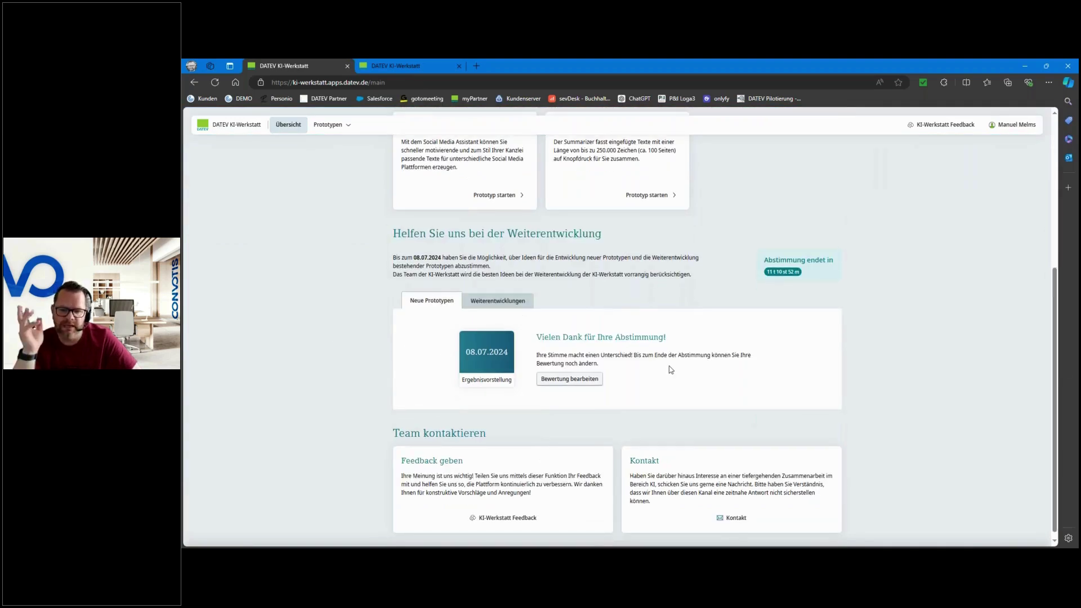
pyautogui.click(488, 302)
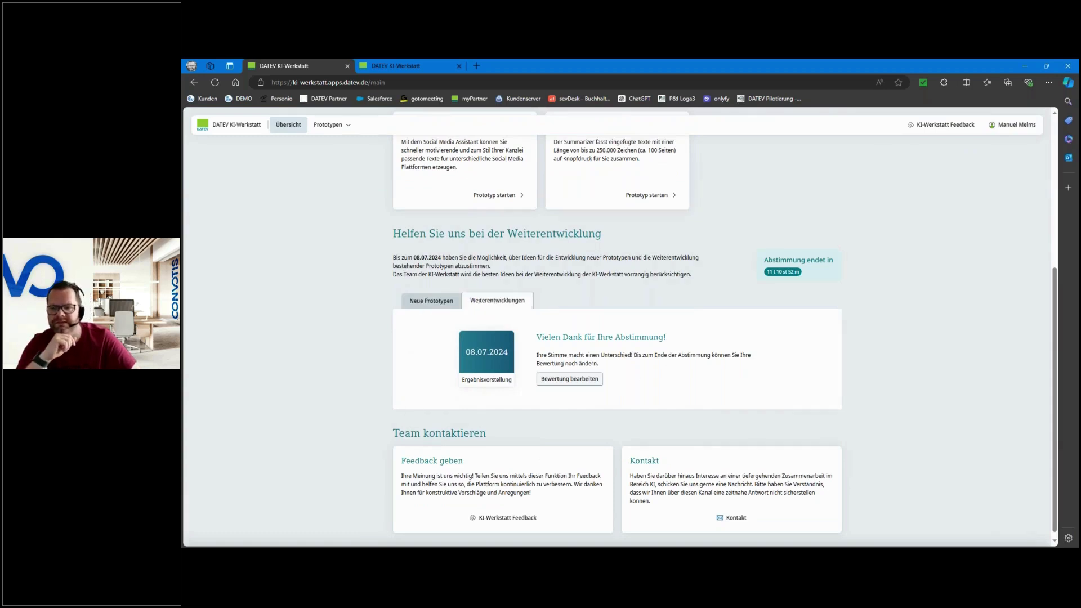
pyautogui.click(434, 304)
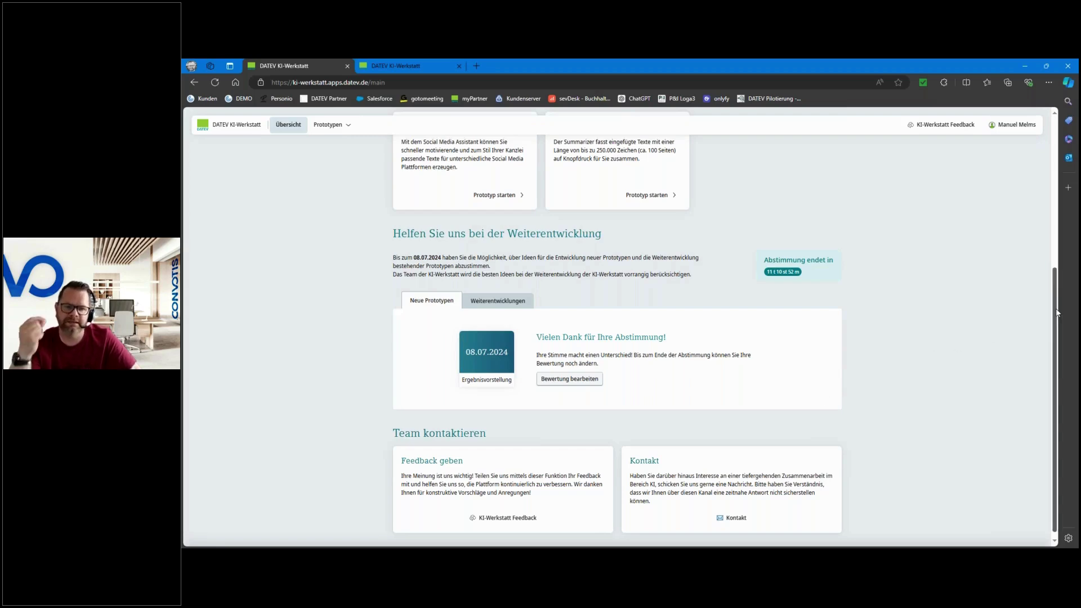
pyautogui.scroll(3, 981, 323)
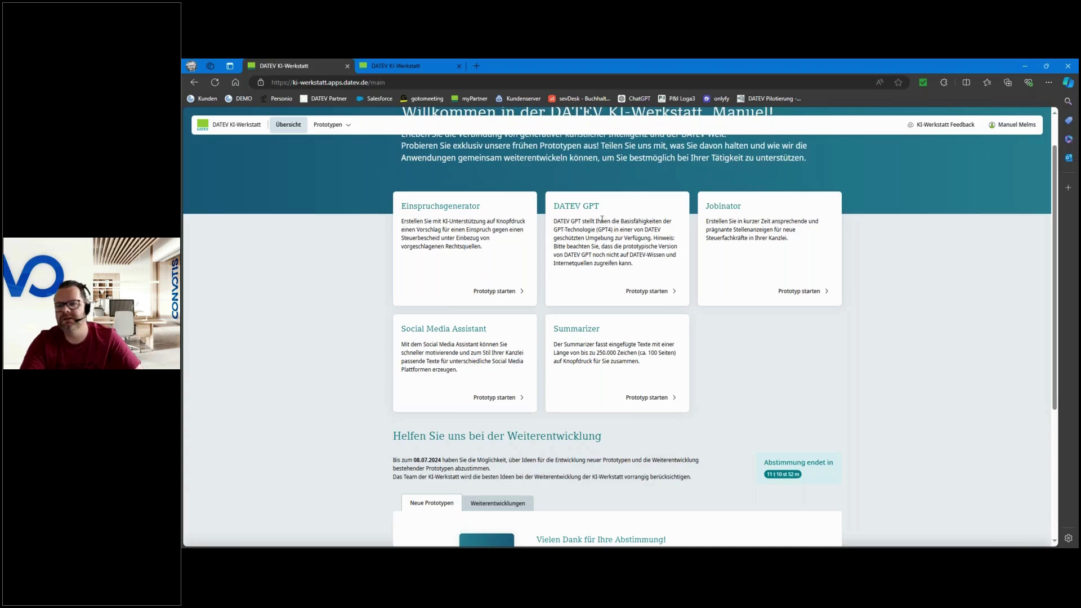
# - Start the Einspruchsgenerator, generate an objection for the context "umzugskosten nicht anerkannt" and review the letter from its beginning
pyautogui.click(480, 293)
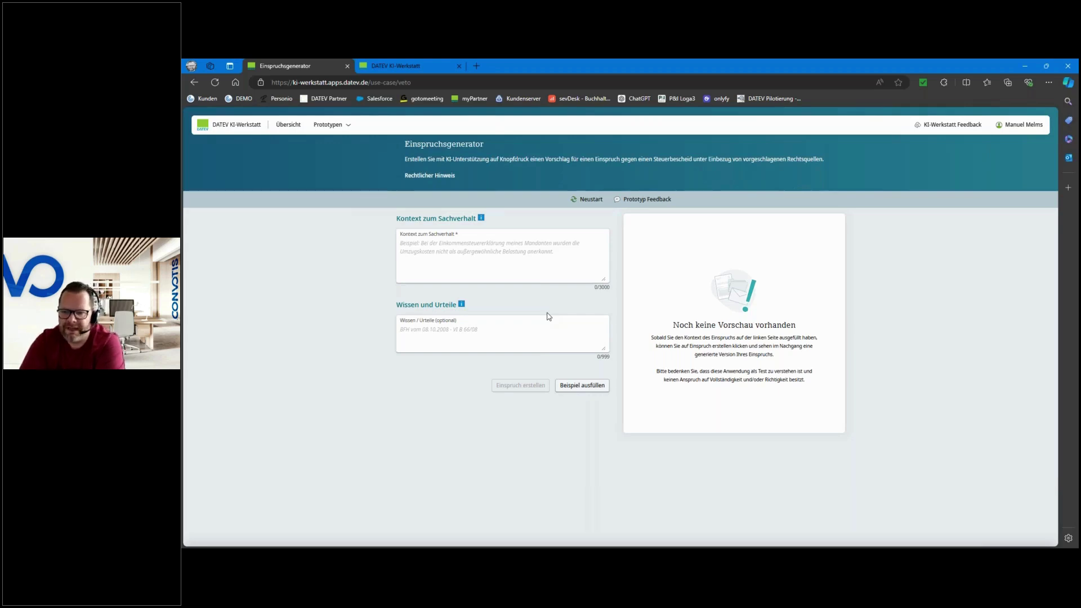
pyautogui.click(516, 254)
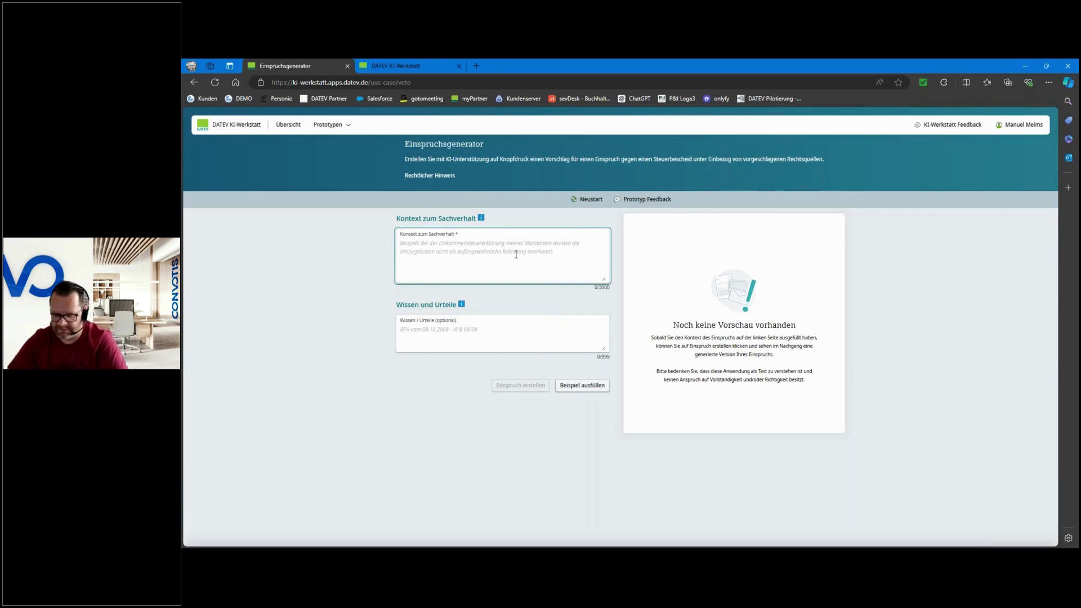
pyautogui.write('umzugskoste')
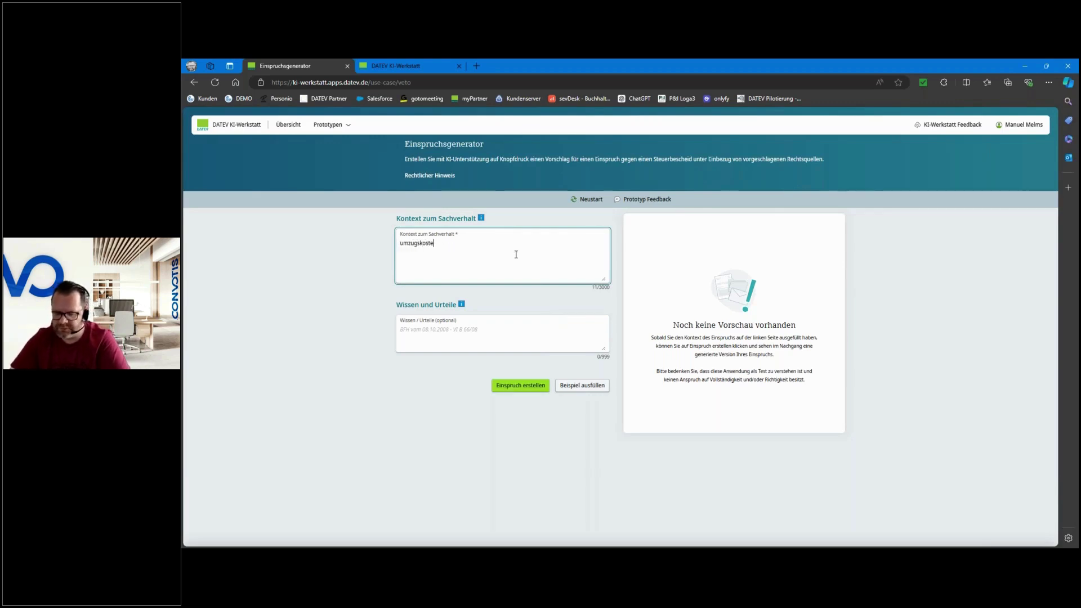
pyautogui.write('n nicht anerkannt')
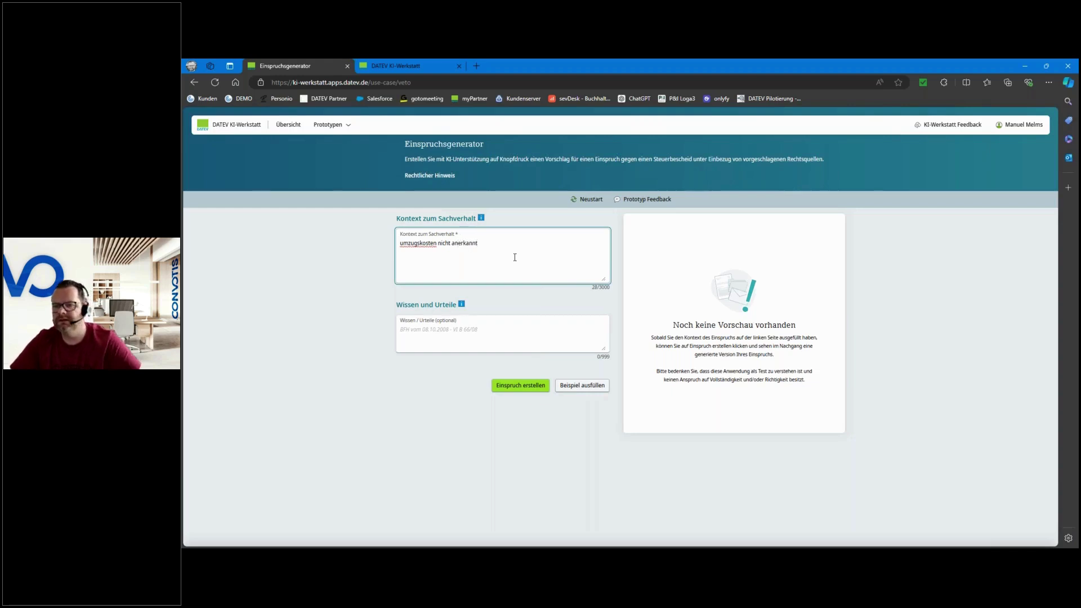
pyautogui.click(520, 386)
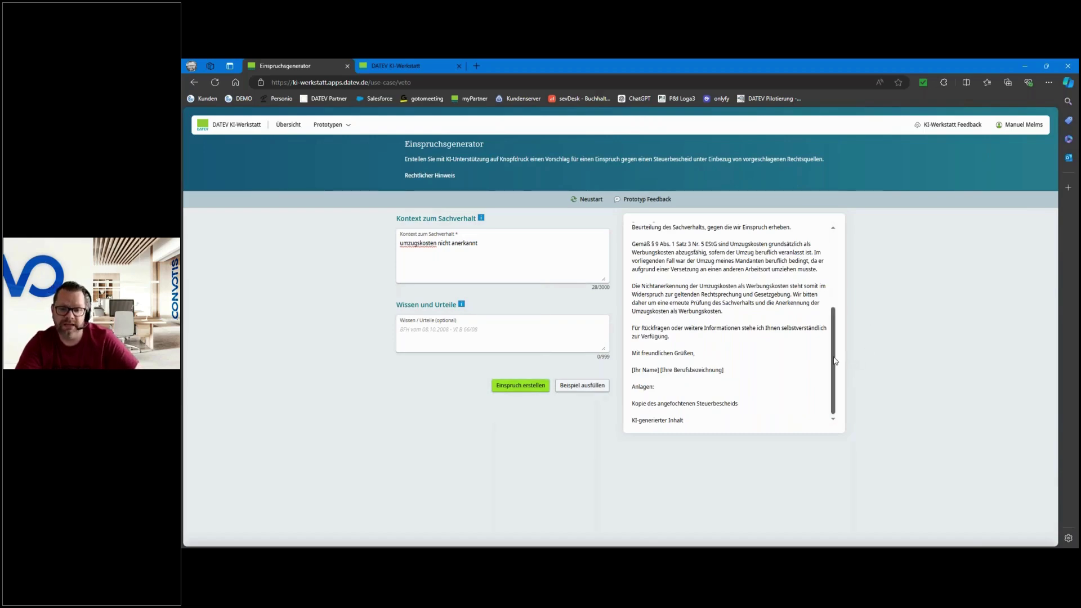
pyautogui.moveTo(835, 361); pyautogui.dragTo(834, 285)
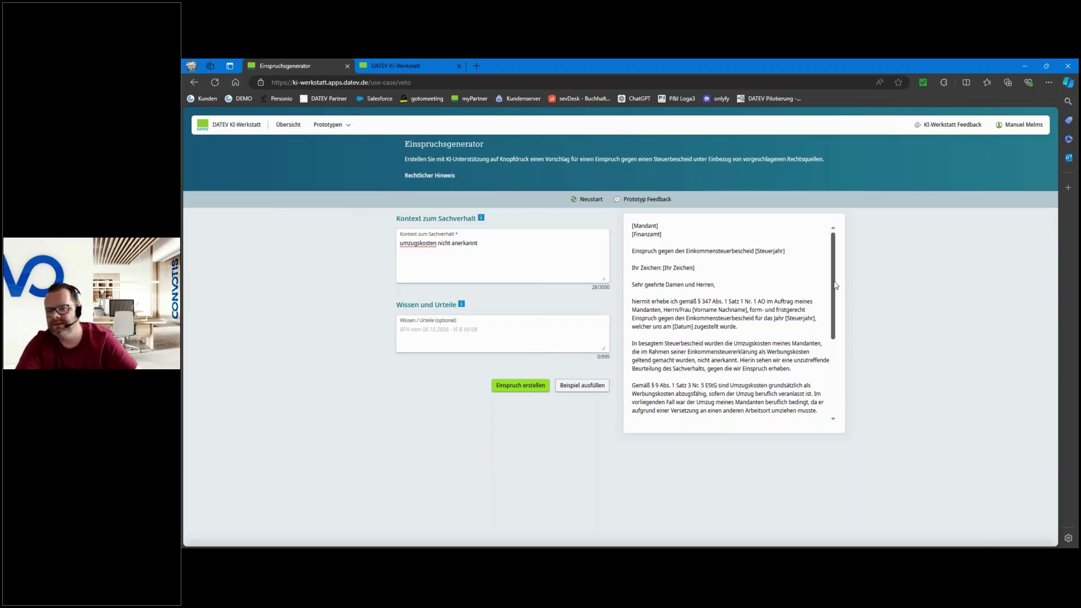
# - Fill the objection form with the provided example, generate the objection from it and return to the overview
pyautogui.click(582, 385)
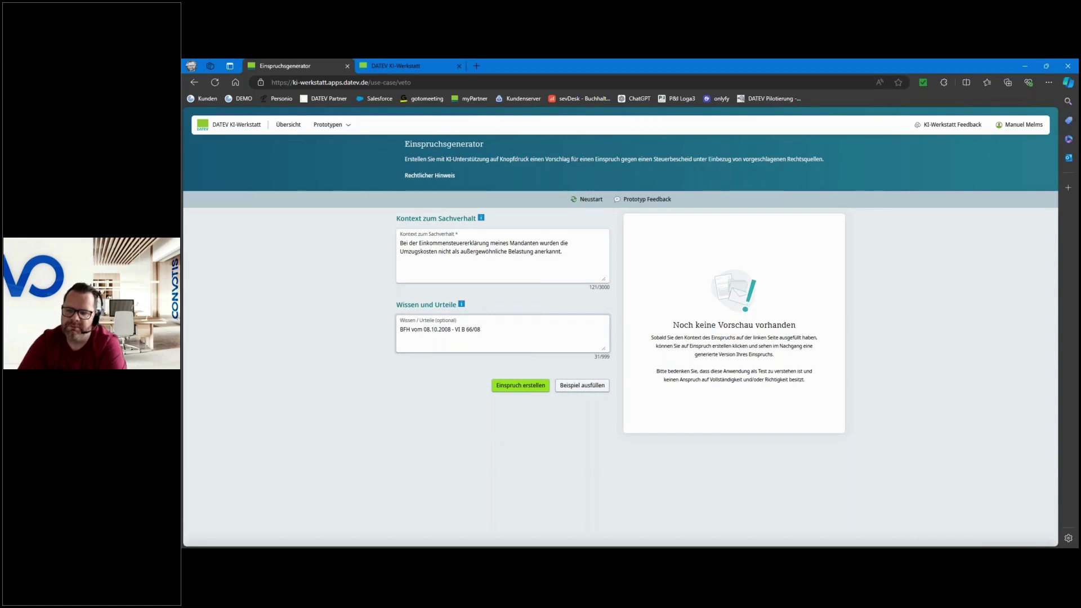
pyautogui.click(510, 385)
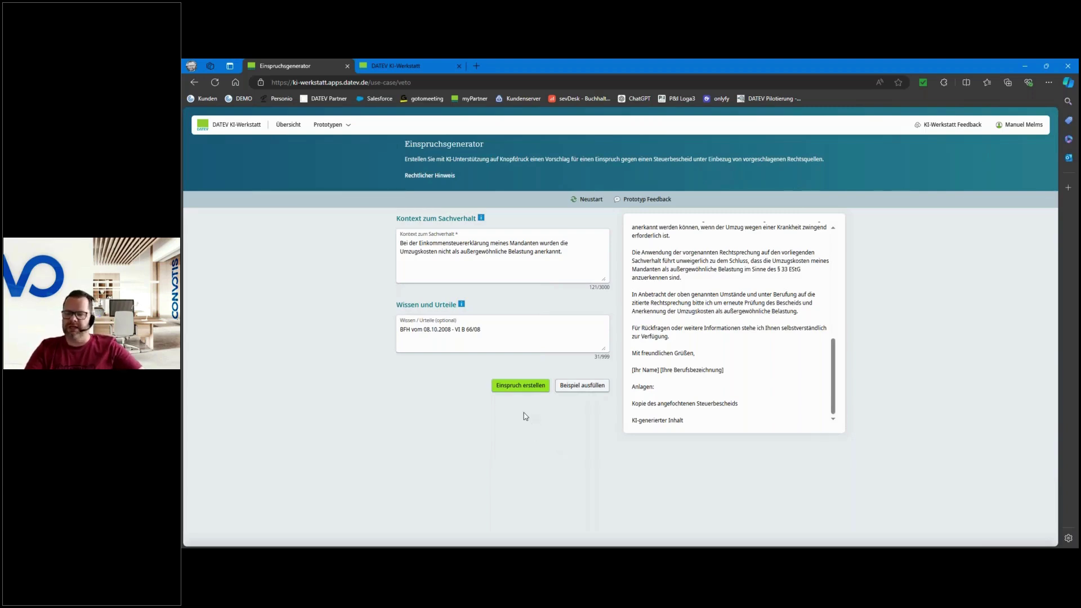
pyautogui.click(290, 129)
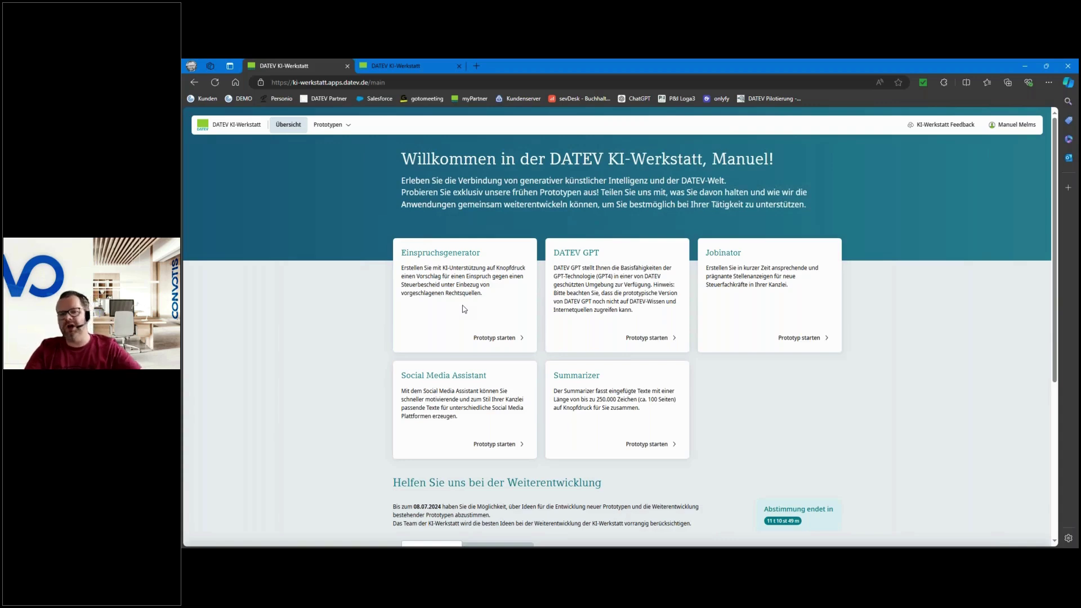
# - Start the Jobinator and enter the job title "steuerfachangestellter" with the qualification "gern auch berufsanfänger"
pyautogui.click(800, 338)
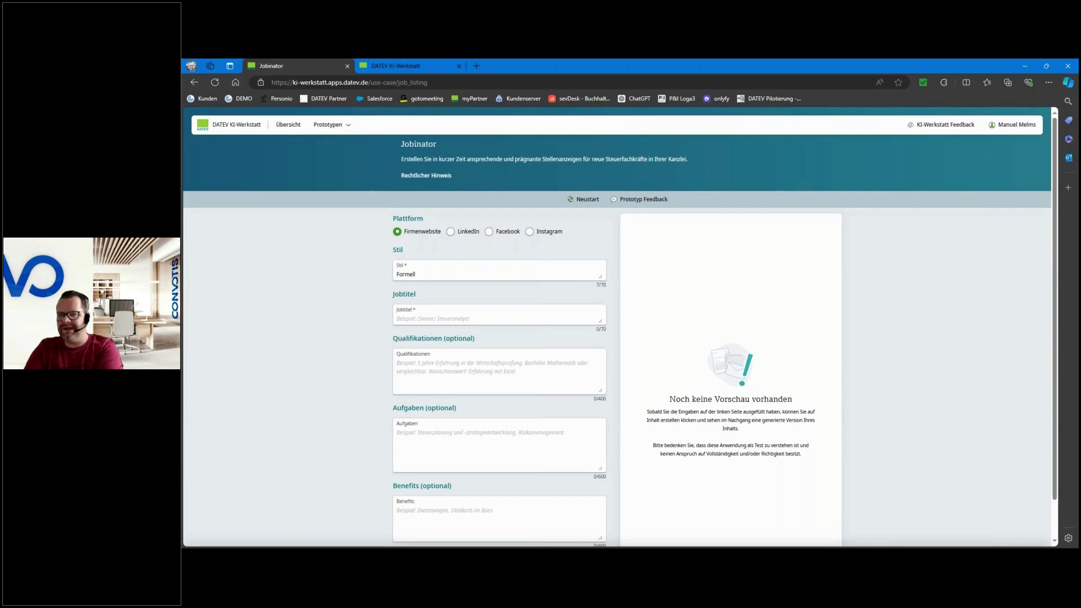
pyautogui.click(475, 316)
pyautogui.write('steuerfachangestellter')
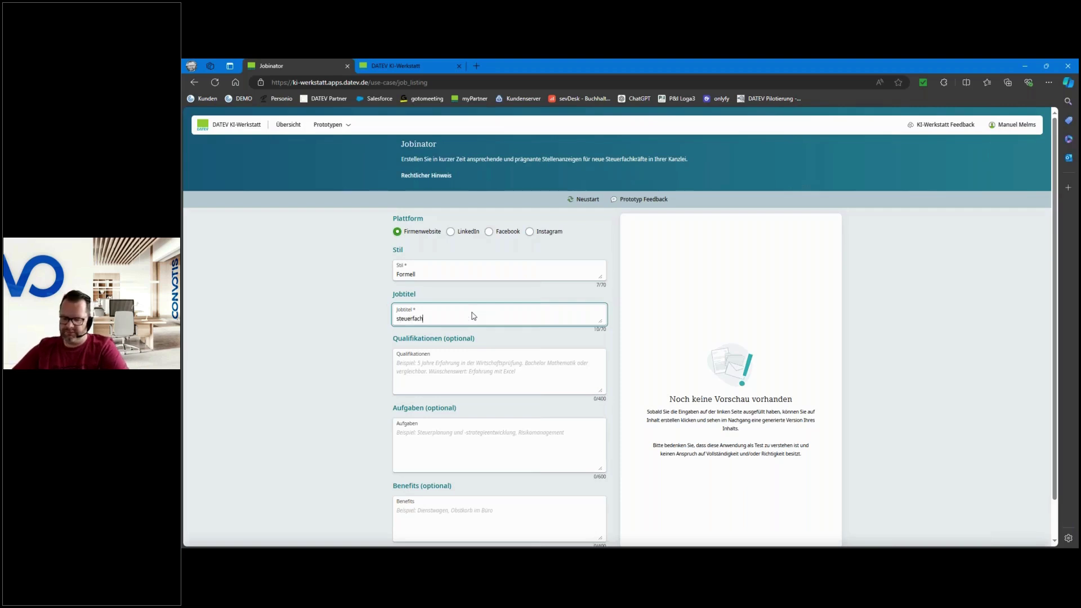
pyautogui.click(456, 370)
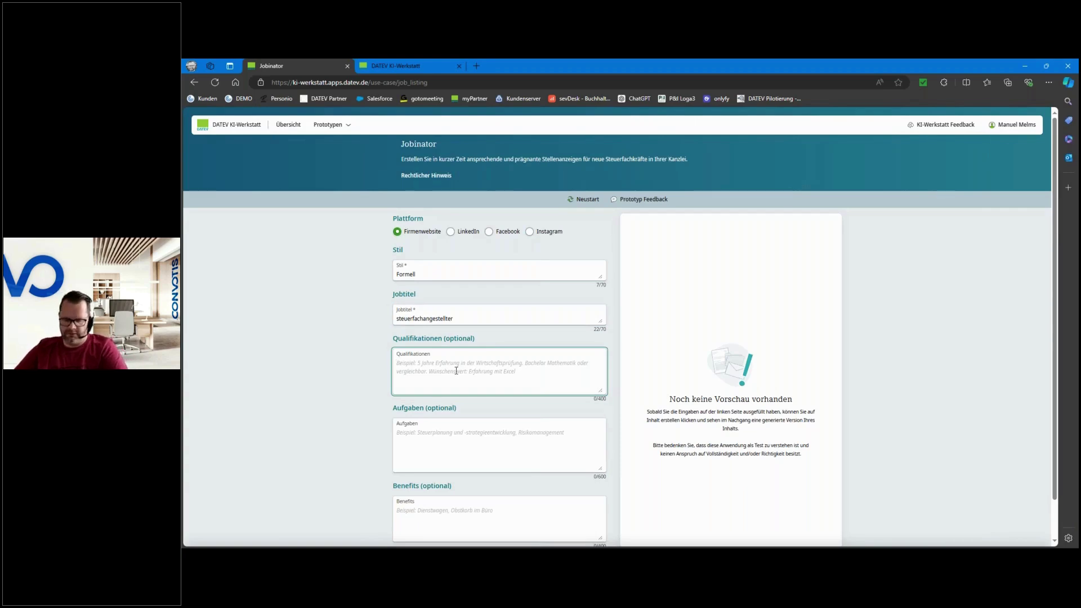
pyautogui.write('gern auch ')
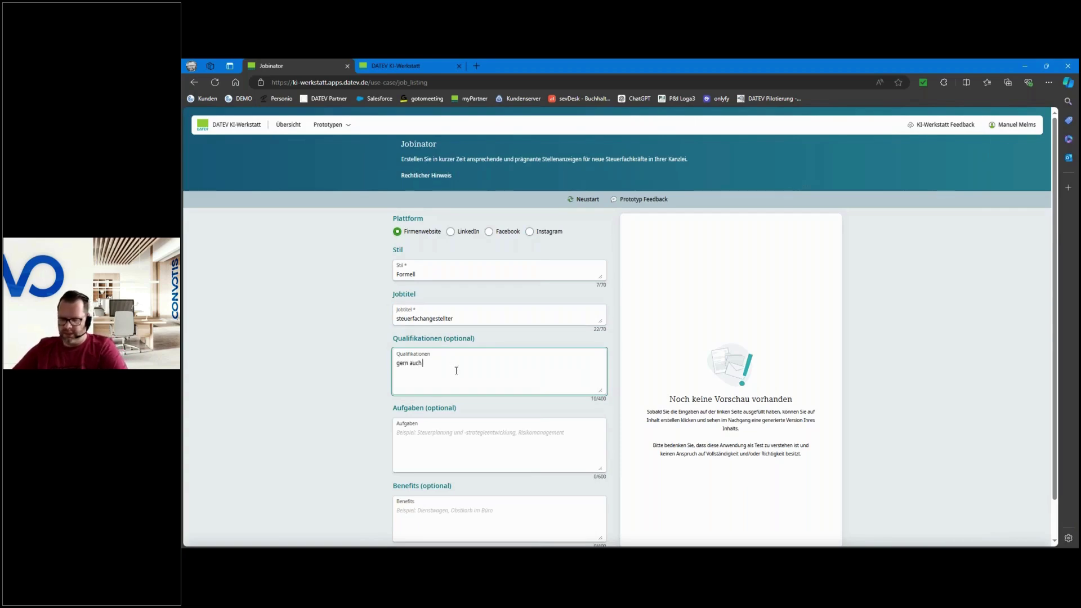
pyautogui.write('berufsanfänger')
# - List buchhaltung, jahresabschluss and steuererklärungen on separate lines as the job's tasks
pyautogui.click(466, 443)
pyautogui.write('buchhaltung')
pyautogui.press('Return')
pyautogui.write('jahresabschluss')
pyautogui.press('Return')
pyautogui.write('steurrerklärungen')
pyautogui.scroll(-1, 504, 431)
pyautogui.press('Delete')
pyautogui.write('e')
# - List firmenwagen and fahrrad on separate lines as benefits and generate the job advertisement
pyautogui.click(512, 467)
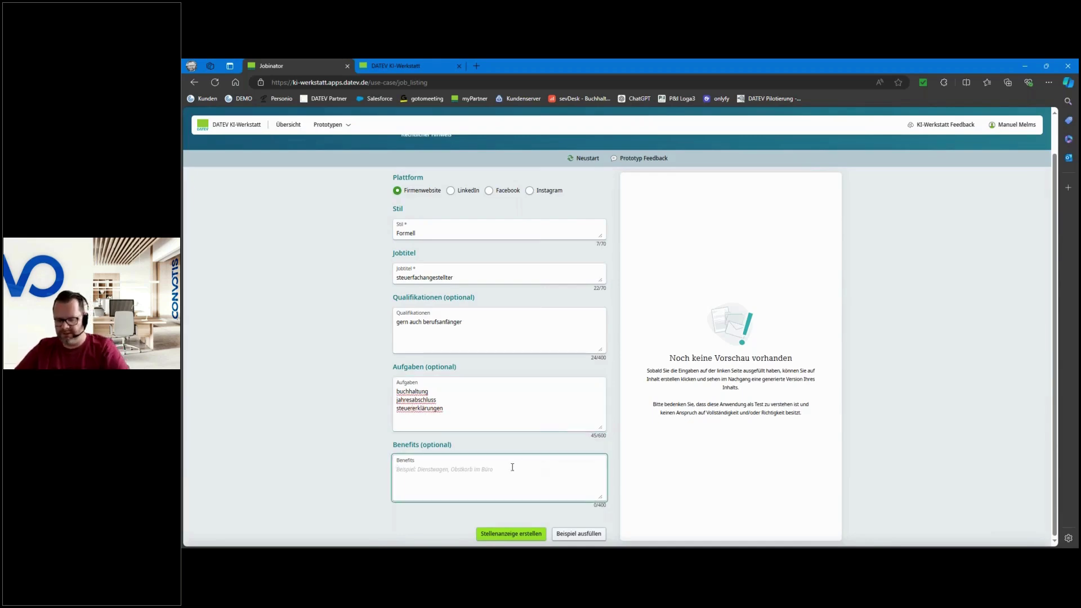
pyautogui.write('fir')
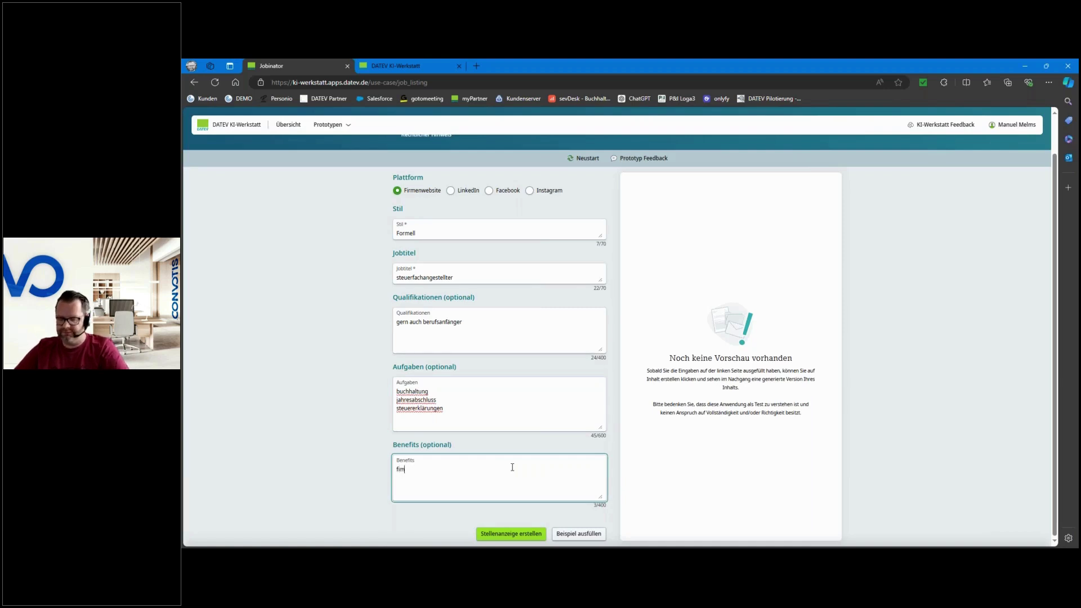
pyautogui.write('menwag')
pyautogui.press('Return')
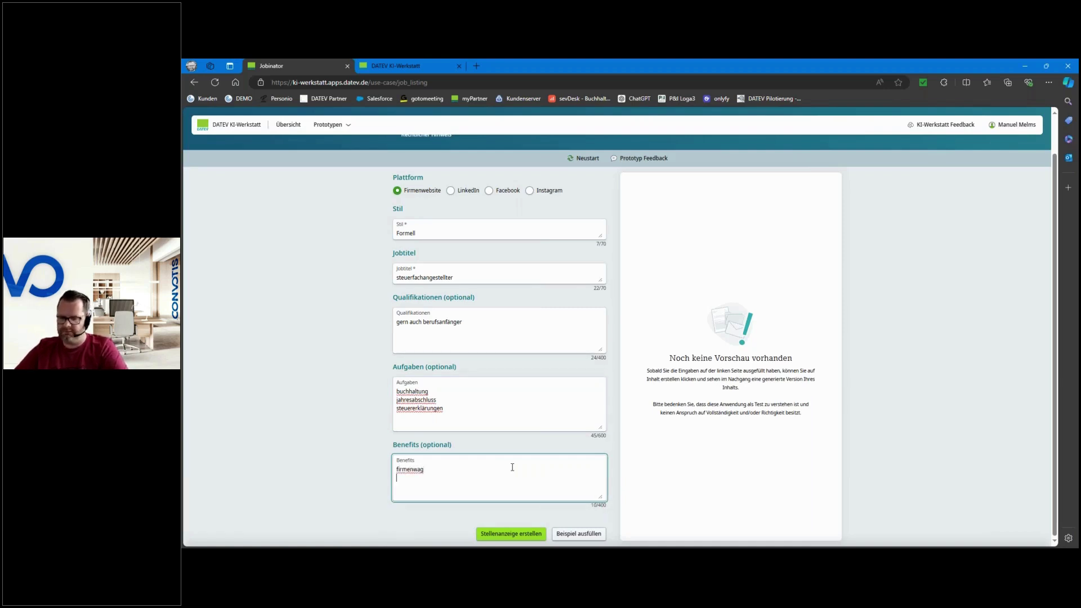
pyautogui.press('BackSpace')
pyautogui.write('en')
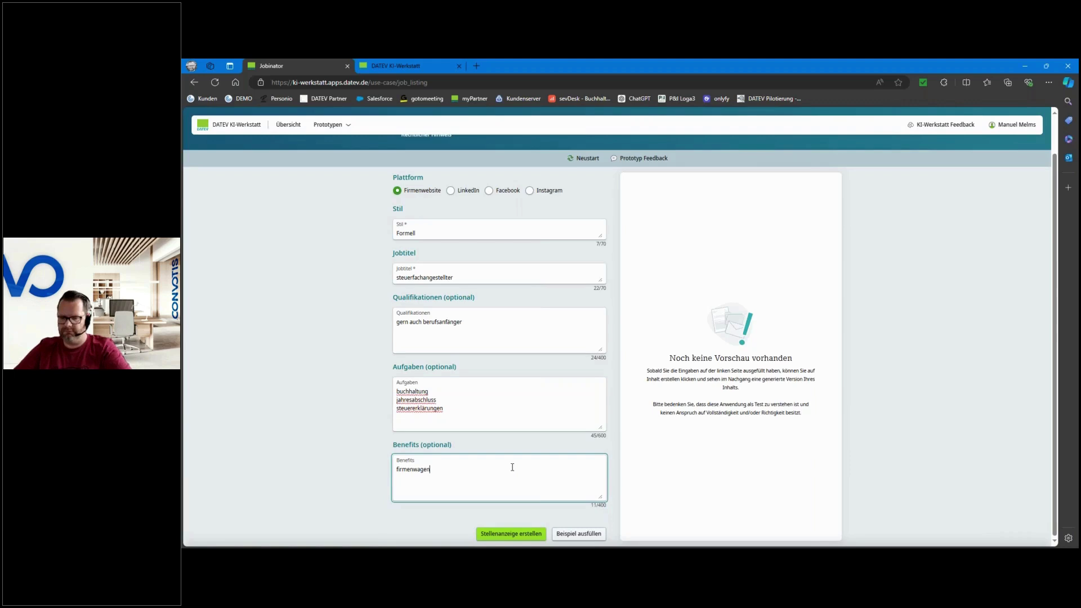
pyautogui.press('Return')
pyautogui.write('fahrrad')
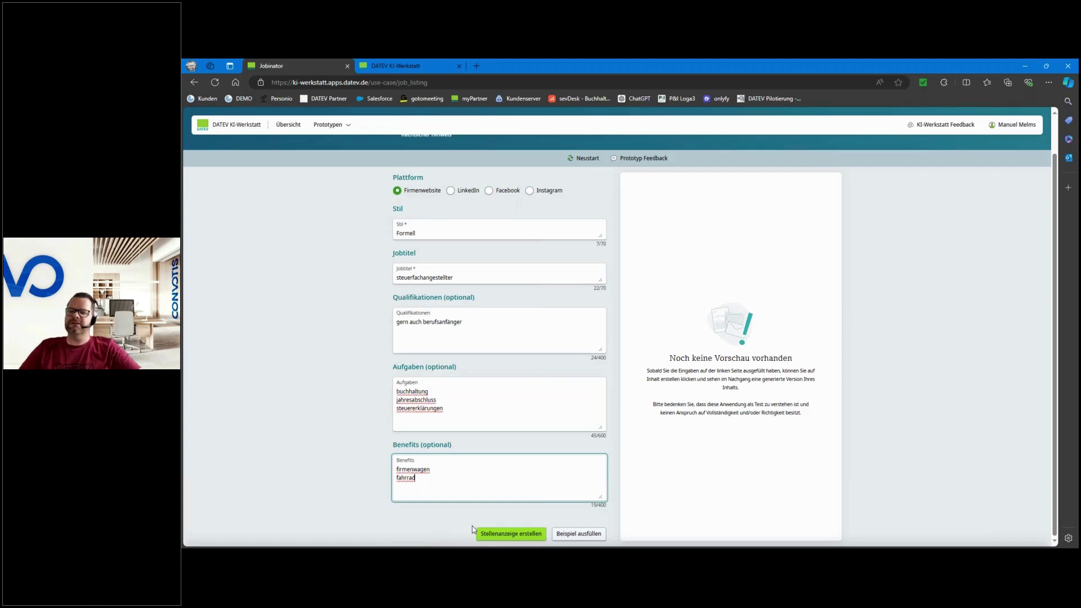
pyautogui.click(509, 533)
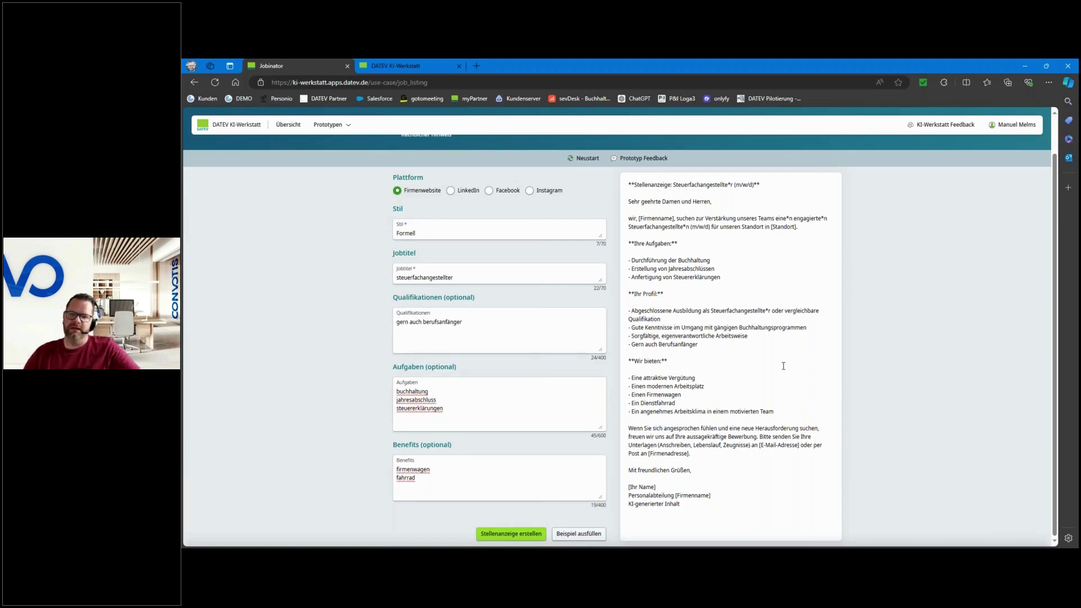
# - Set the job advertisement's style to "lustig" and generate it again
pyautogui.click(567, 233)
pyautogui.moveTo(543, 229); pyautogui.dragTo(372, 224)
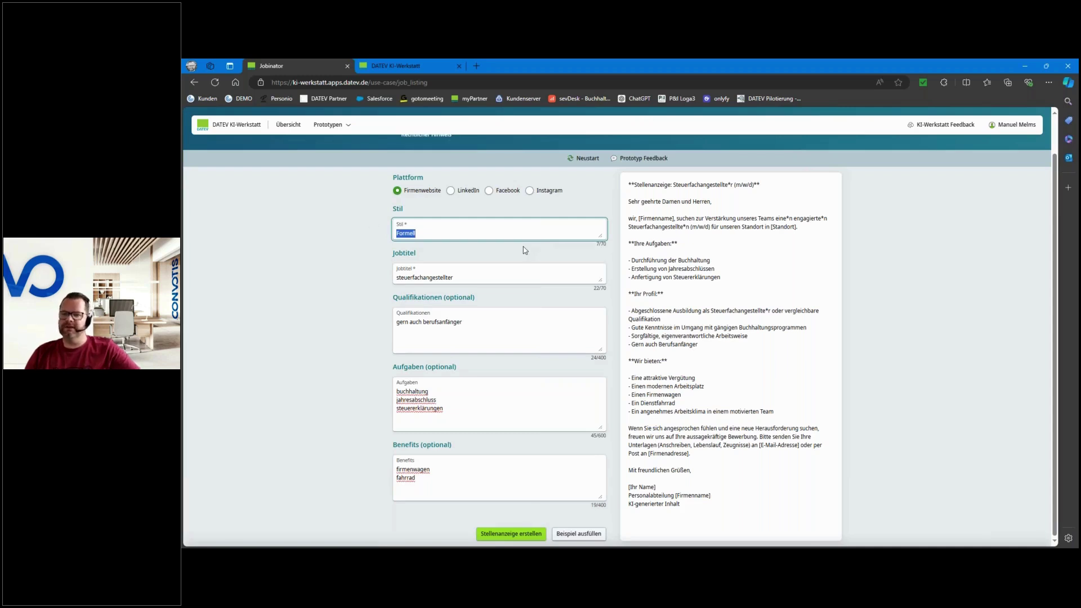
pyautogui.press('BackSpace')
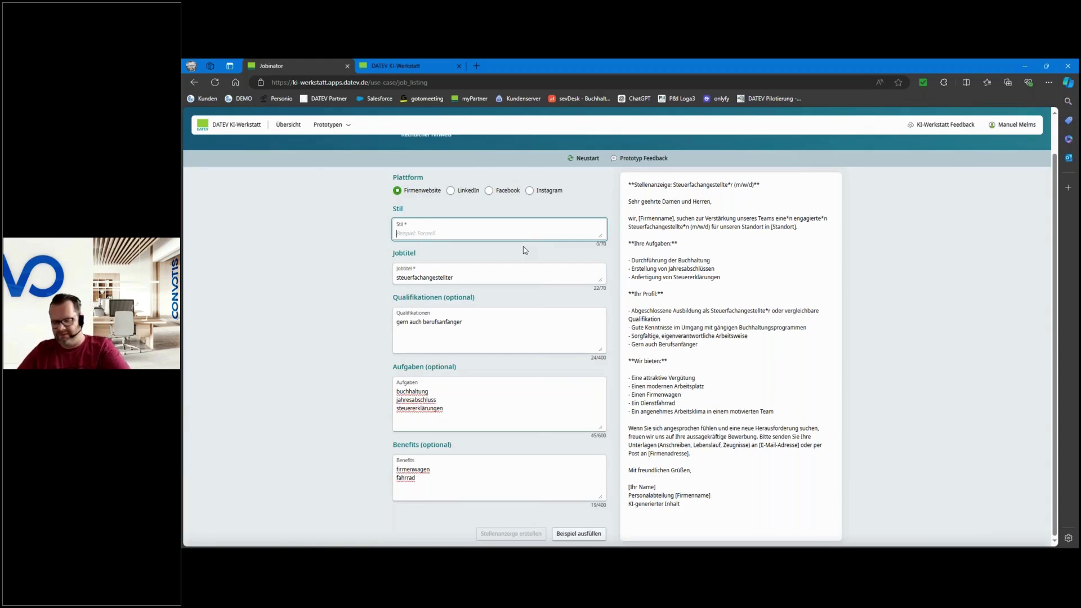
pyautogui.write('lustig')
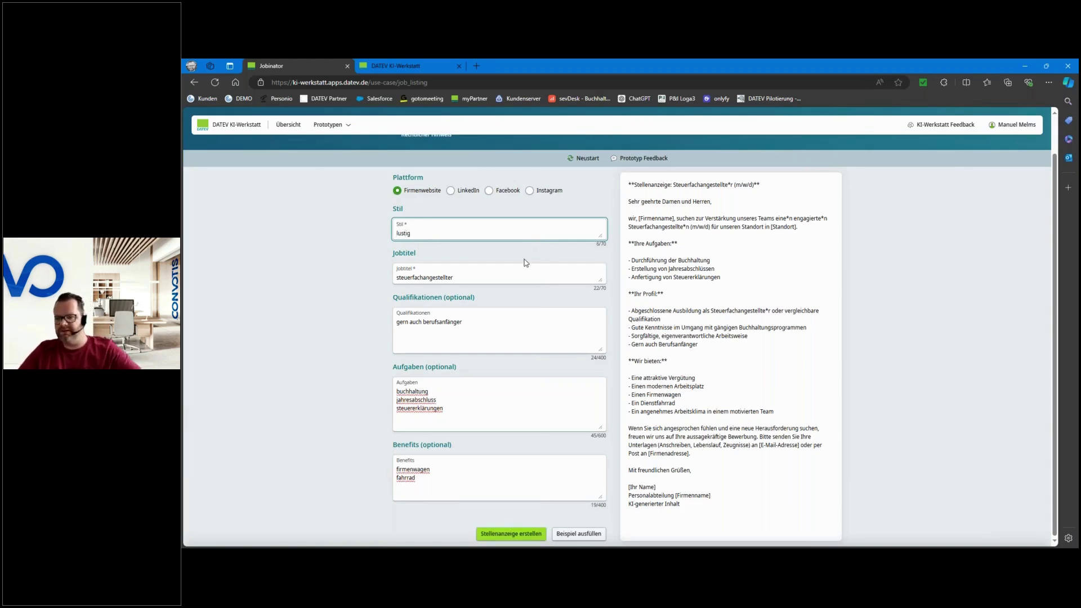
pyautogui.click(513, 534)
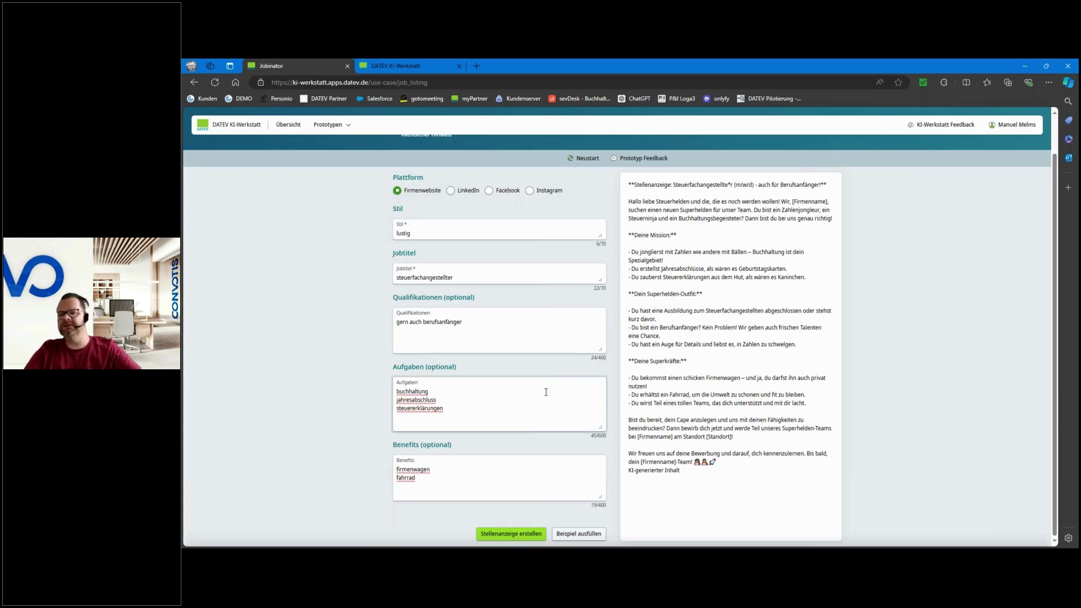
# - Set the platform to Instagram, regenerate the job advertisement and view the result
pyautogui.click(529, 190)
pyautogui.click(529, 536)
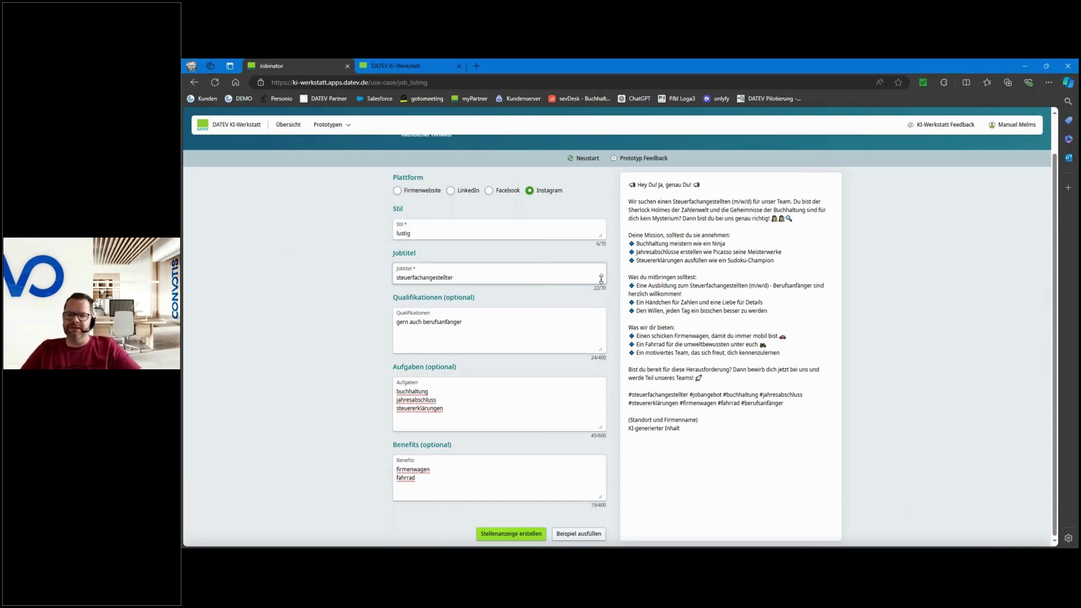
pyautogui.scroll(1, 923, 273)
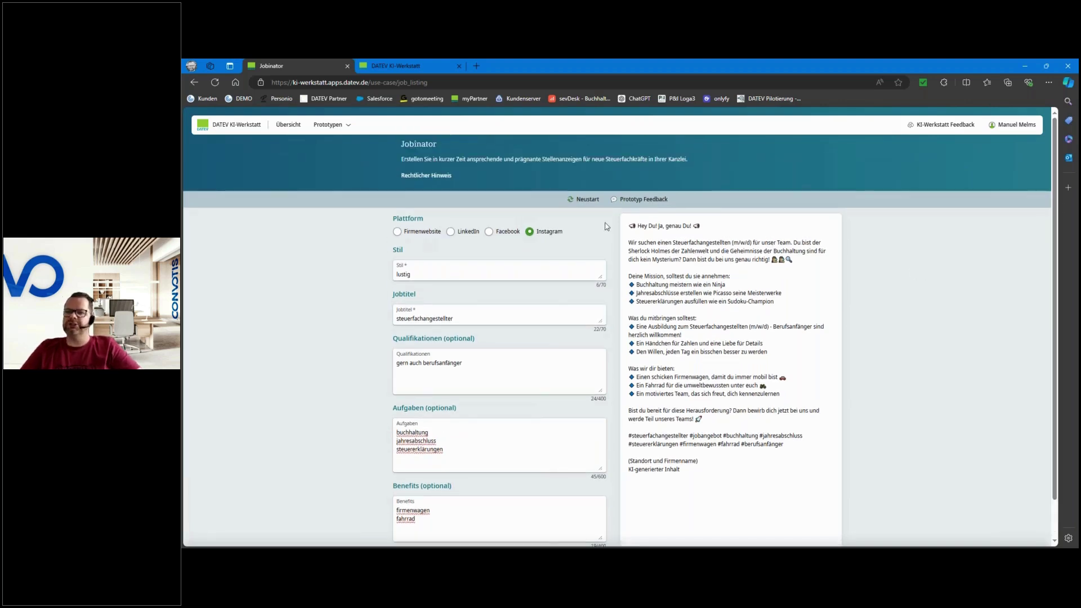
# - Open the Social Media Assistant prototype from the overview and enter "e-rechnung" as the post's description
pyautogui.click(291, 129)
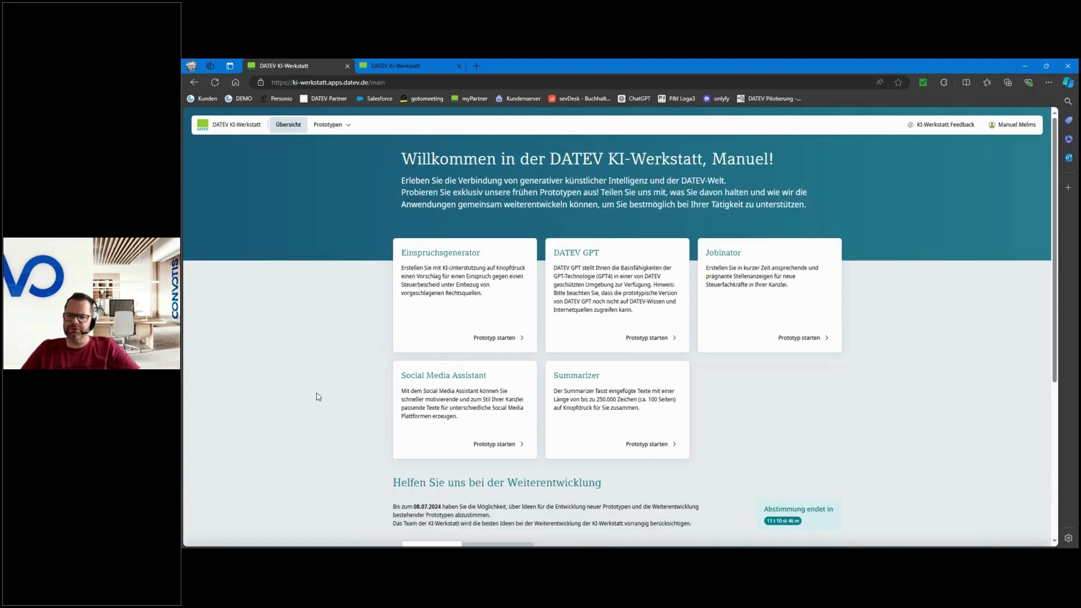
pyautogui.click(497, 445)
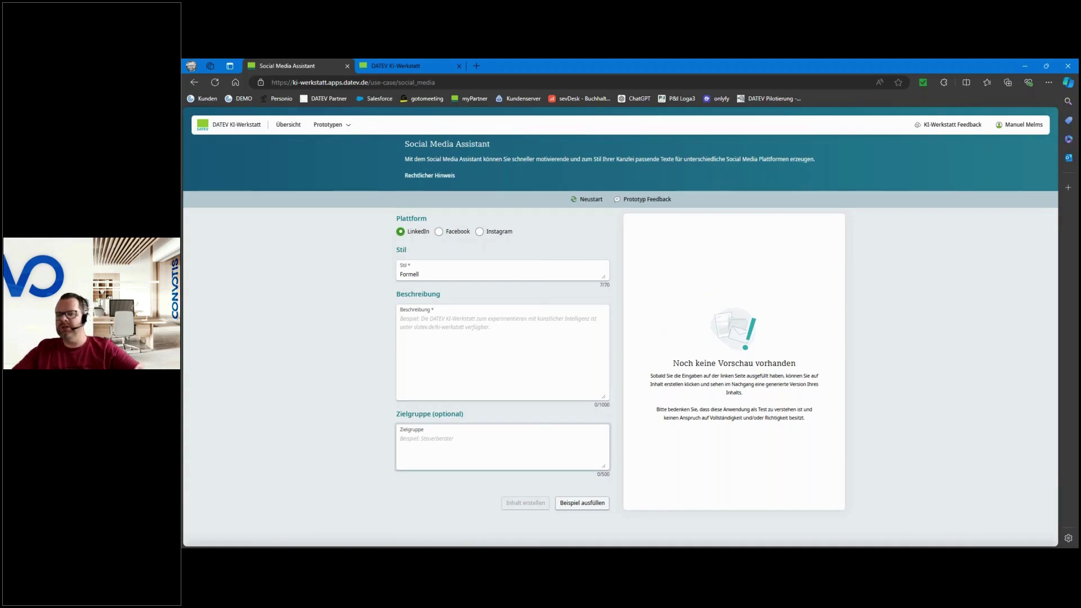
pyautogui.click(491, 334)
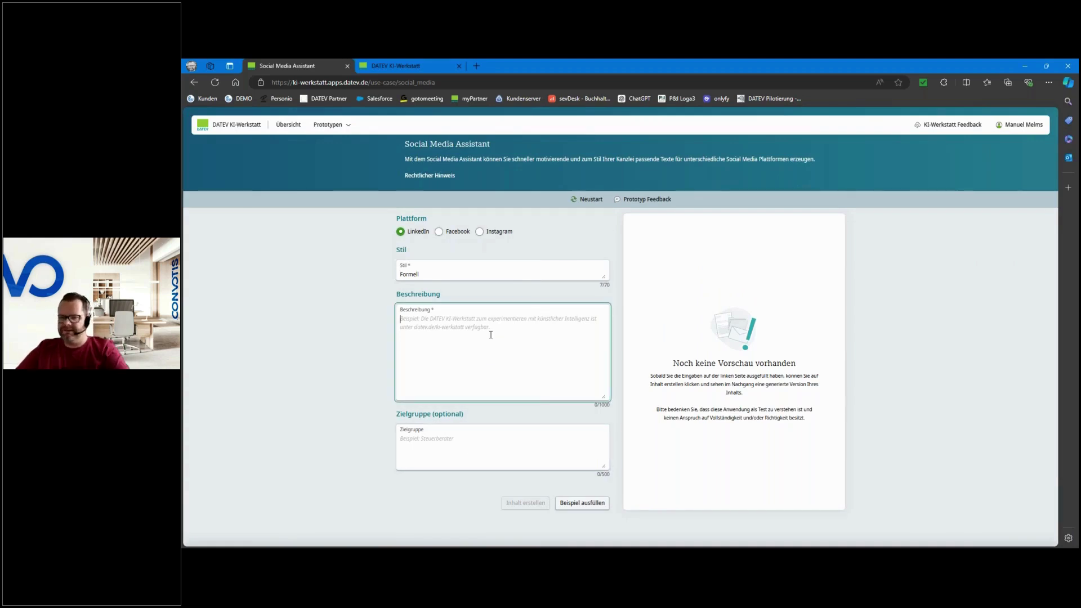
pyautogui.write('e-rechnung')
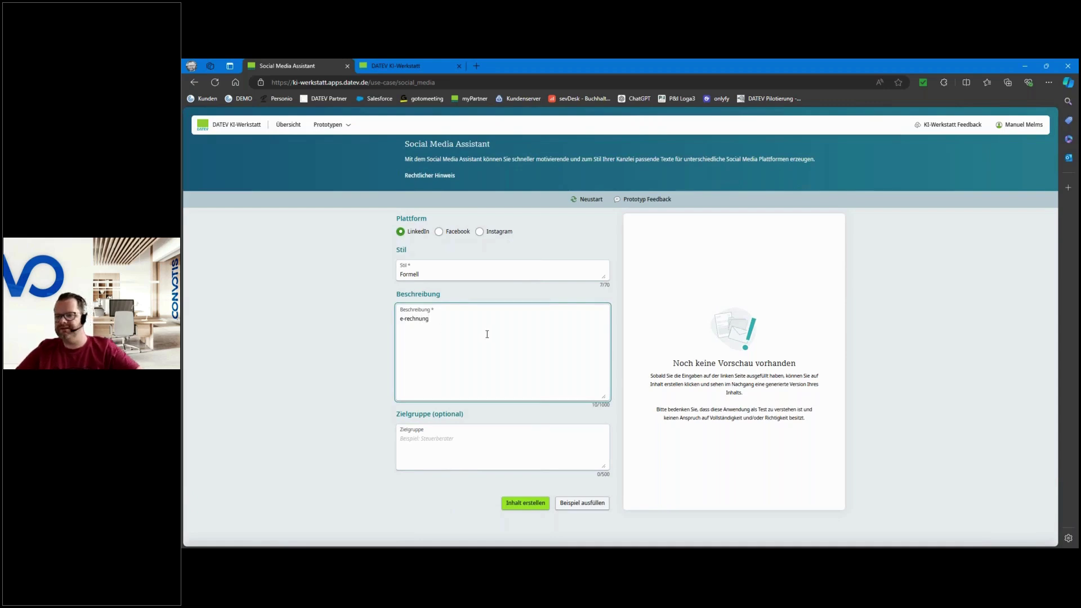
# - Replace the social media post's style with "knackig"
pyautogui.moveTo(431, 275); pyautogui.dragTo(400, 276)
pyautogui.press('BackSpace')
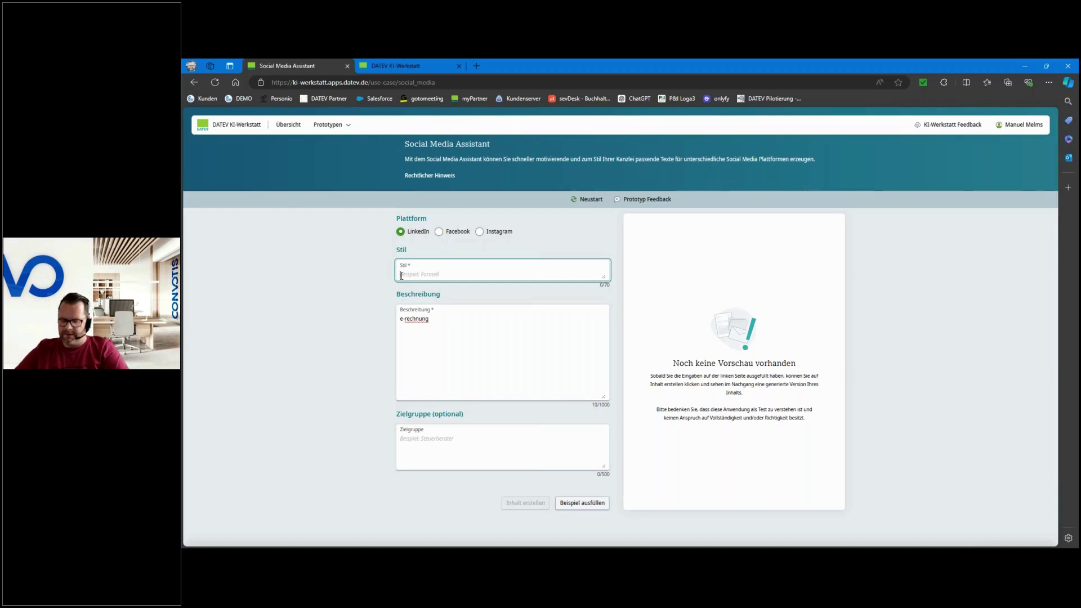
pyautogui.write('kna')
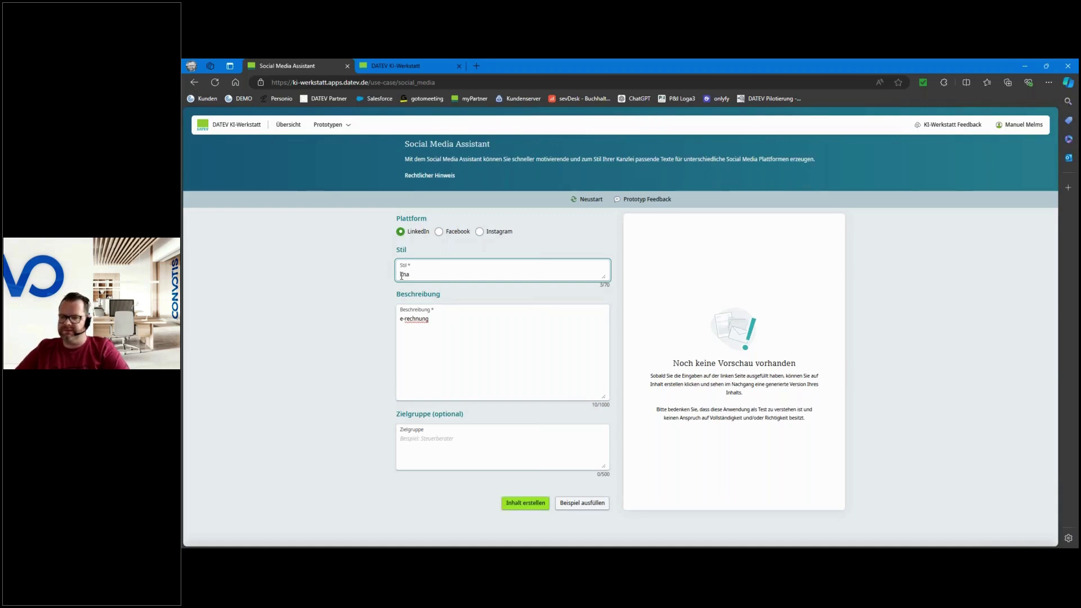
pyautogui.write('ickckig')
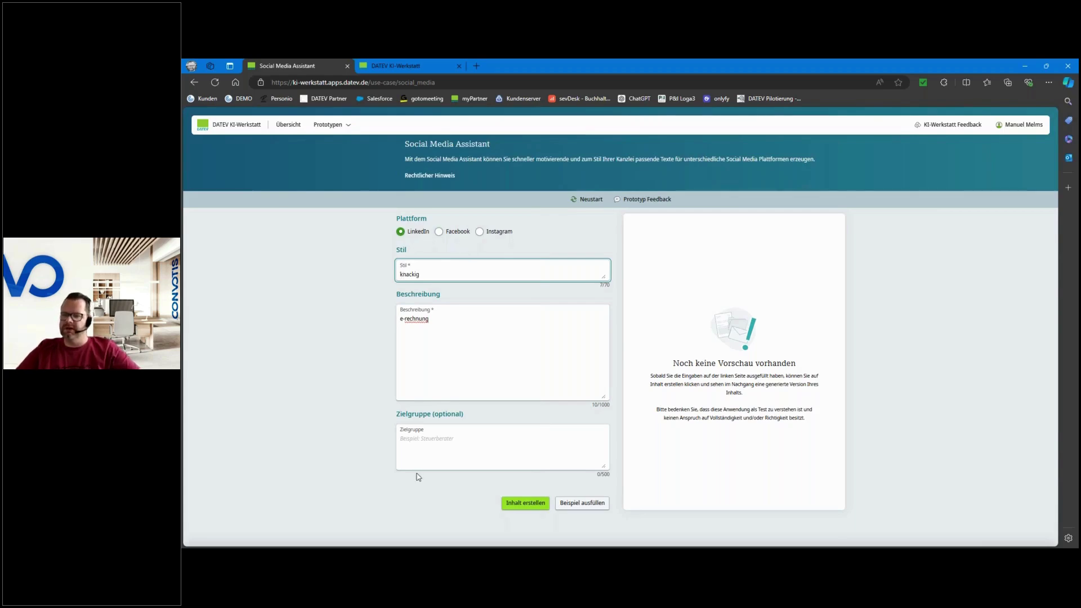
# - Set the post's target group to "mandanten" and generate the LinkedIn content
pyautogui.click(439, 446)
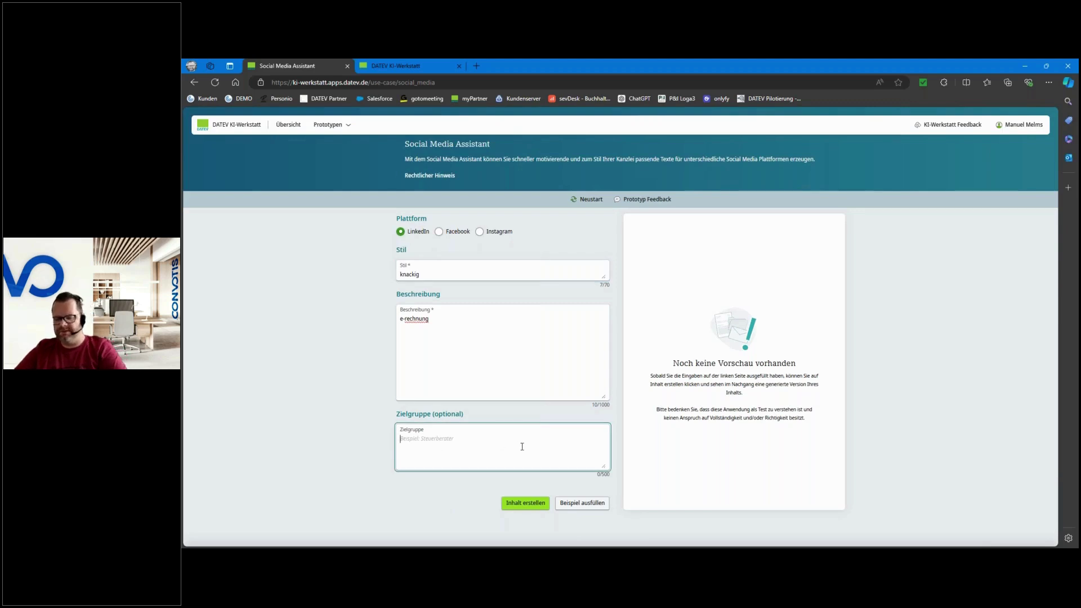
pyautogui.write('mandanten')
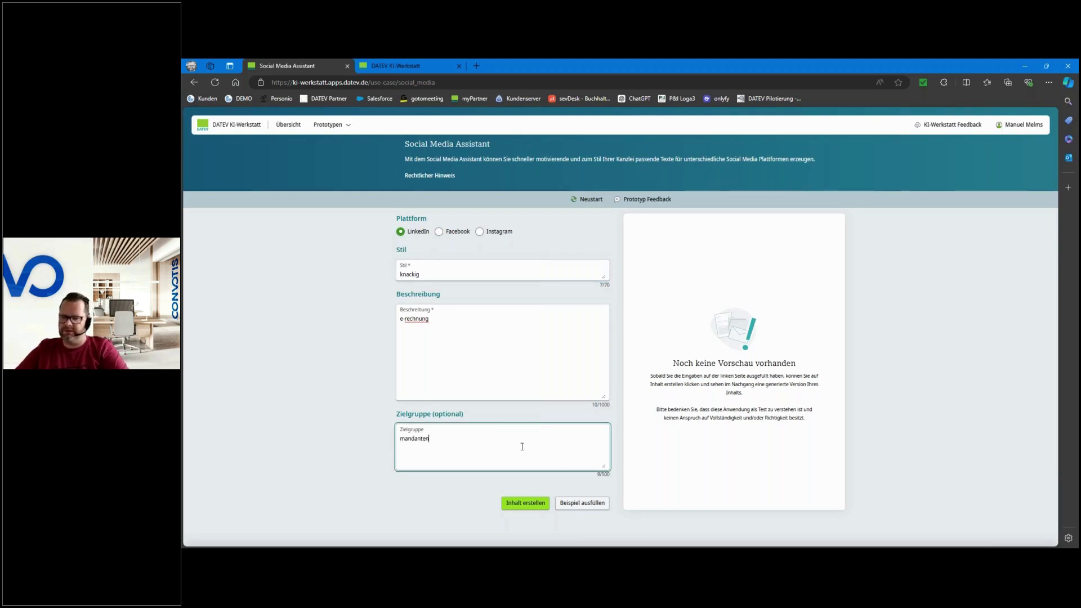
pyautogui.click(517, 507)
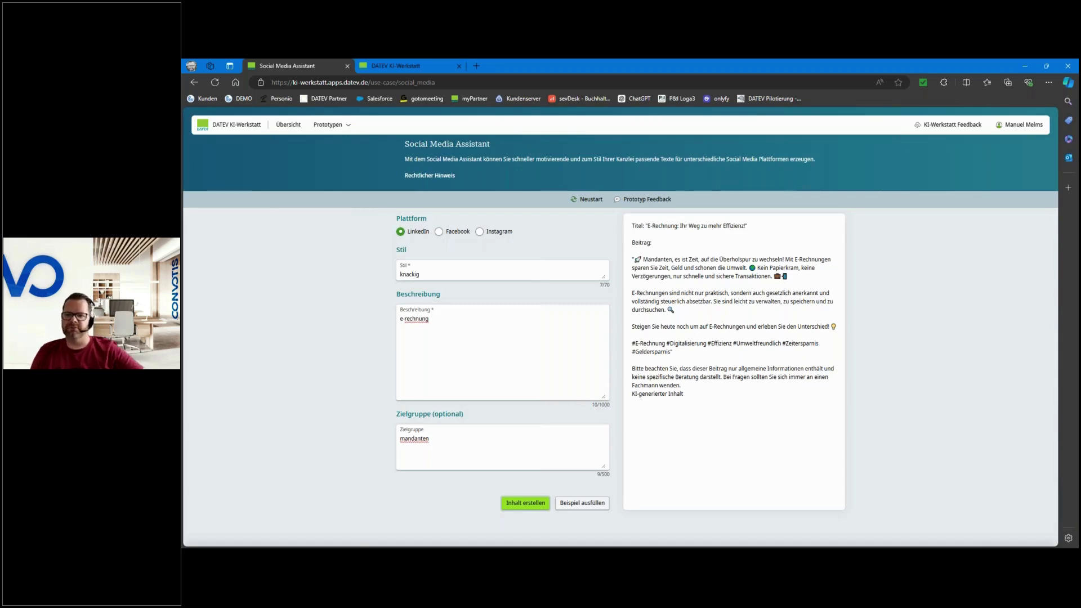
# - Open the Summarizer prototype from the overview, fill in the example text and summarize it
pyautogui.click(289, 124)
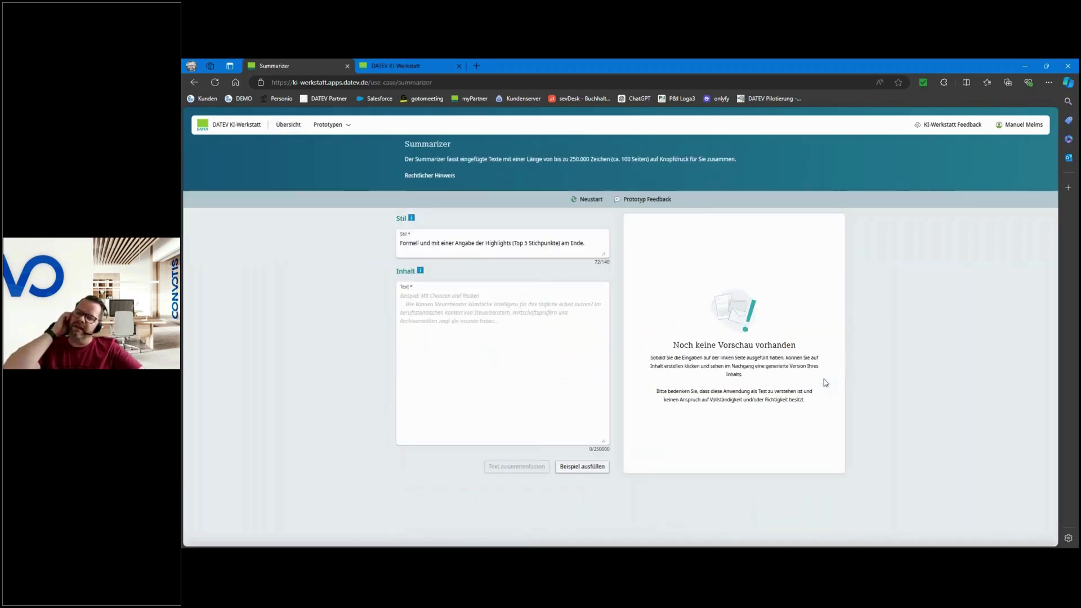
pyautogui.click(586, 469)
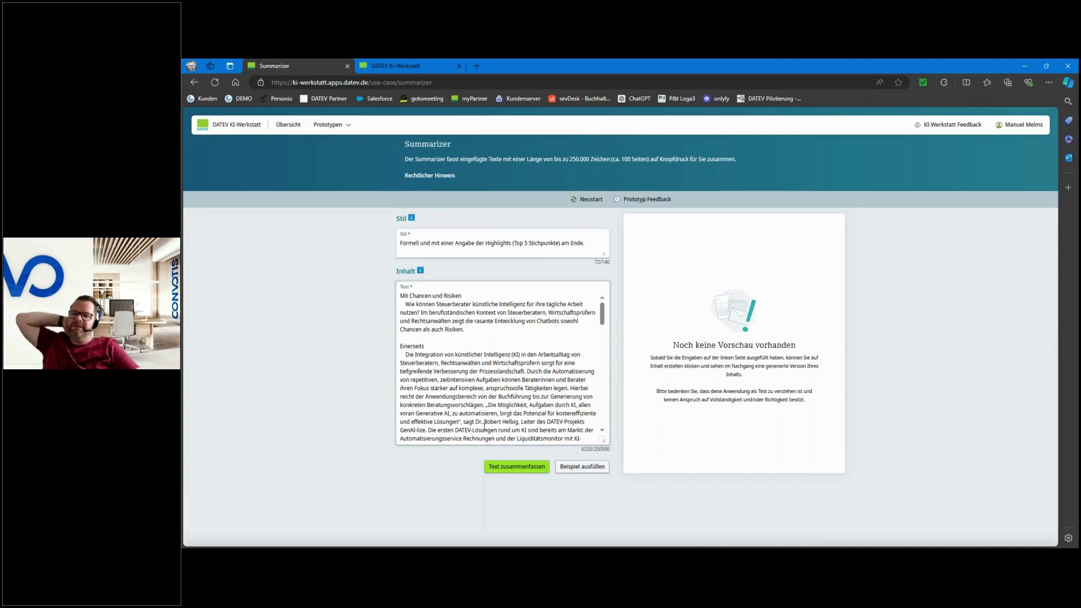
pyautogui.moveTo(601, 313)
pyautogui.mouseDown()
pyautogui.moveTo(600, 411)
pyautogui.moveTo(601, 307)
pyautogui.mouseUp()
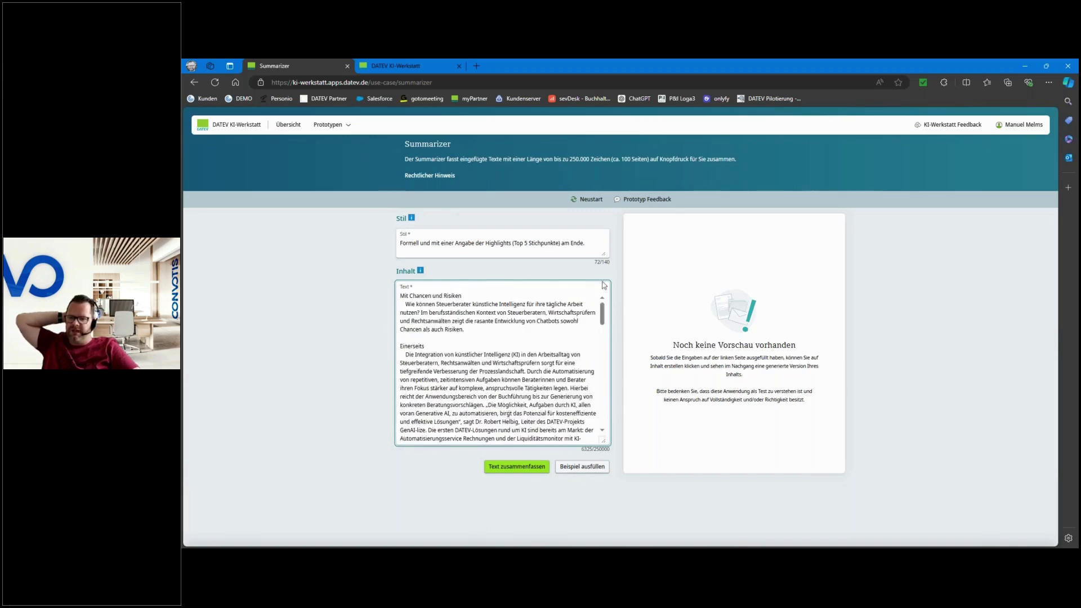
pyautogui.click(516, 467)
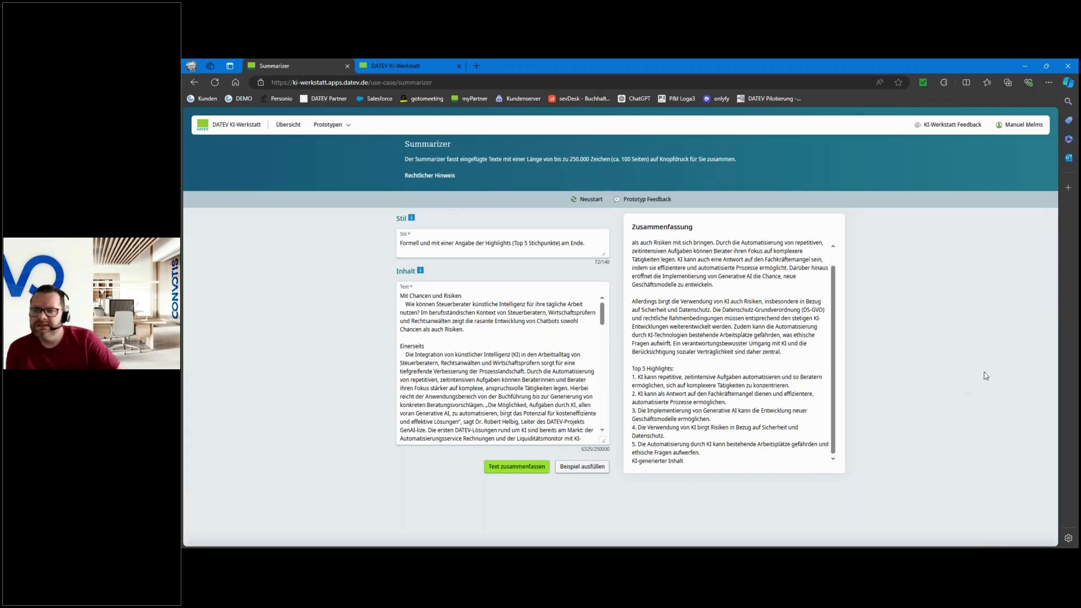
# - Return to the KI-Werkstatt overview and view the section on helping with further development
pyautogui.click(289, 124)
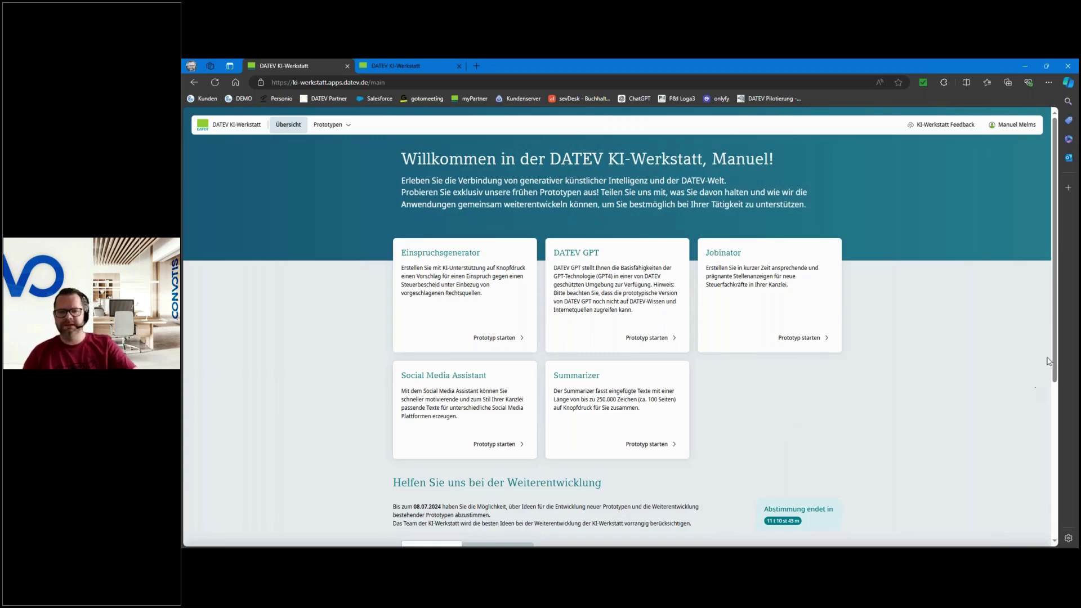
pyautogui.scroll(-1, 789, 342)
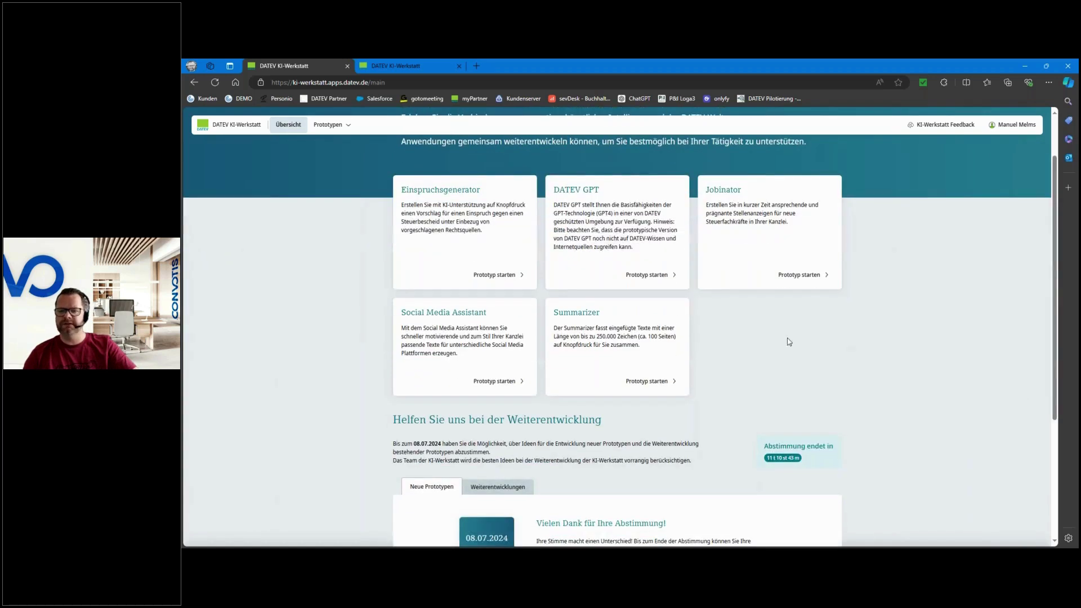